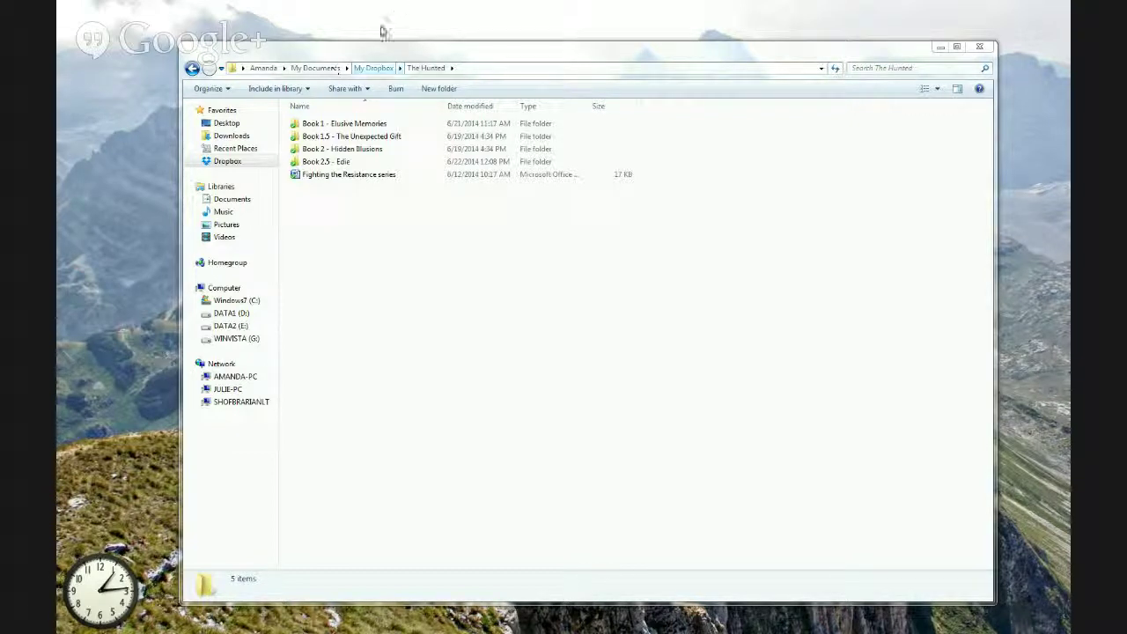
# Open the Book 1 - Elusive Memories folder inside The Hunted and display its contents as extra large icons.
pyautogui.click(370, 69)
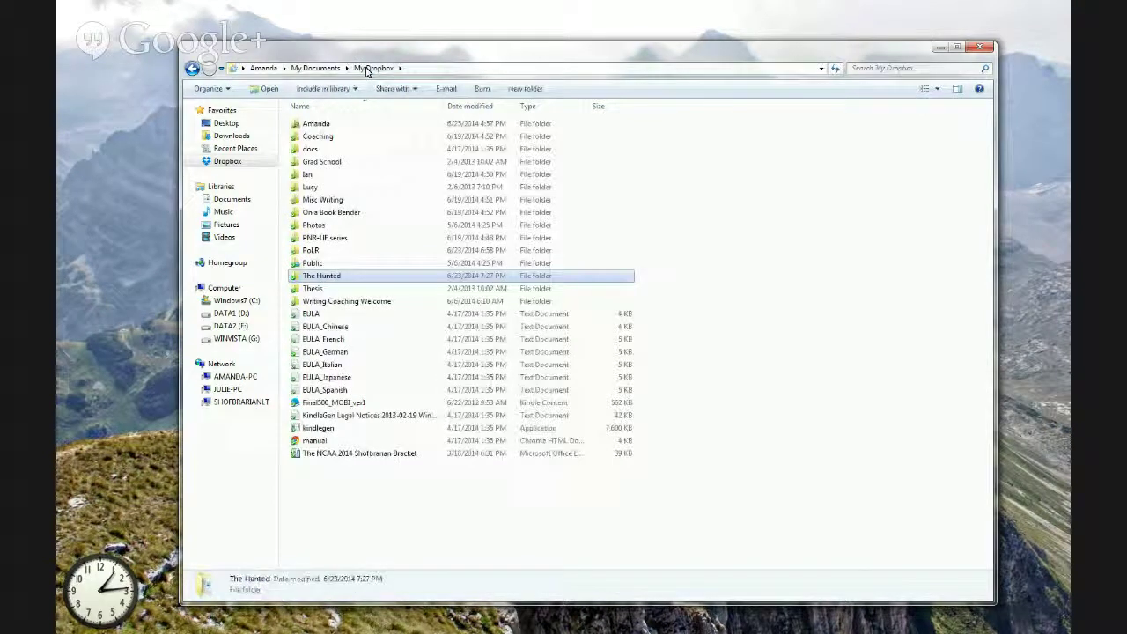
pyautogui.doubleClick(335, 276)
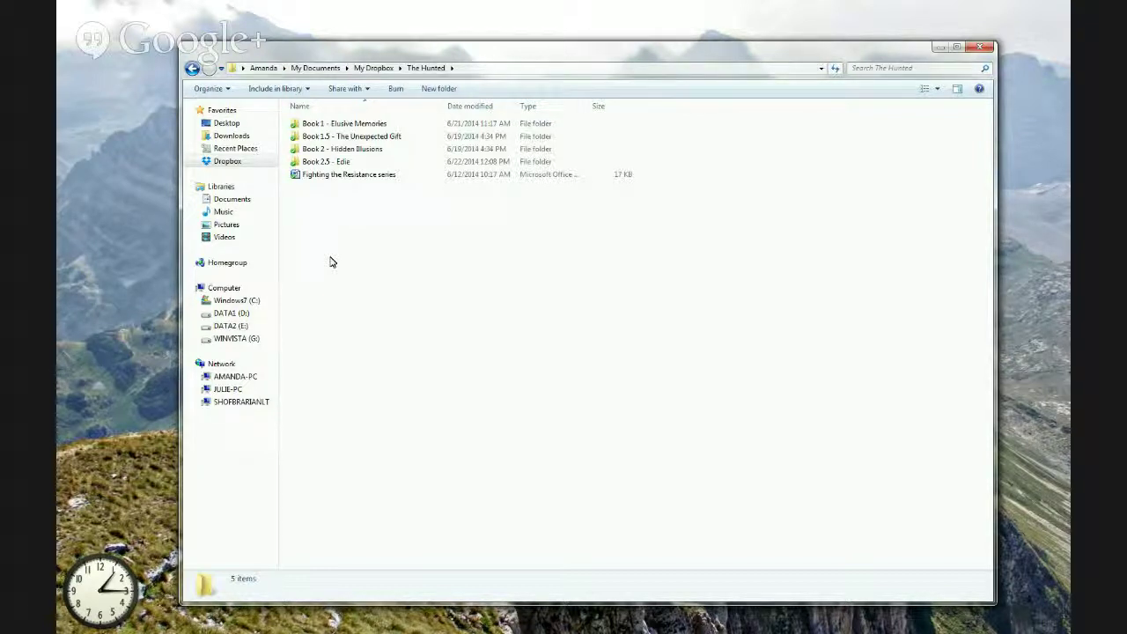
pyautogui.doubleClick(374, 125)
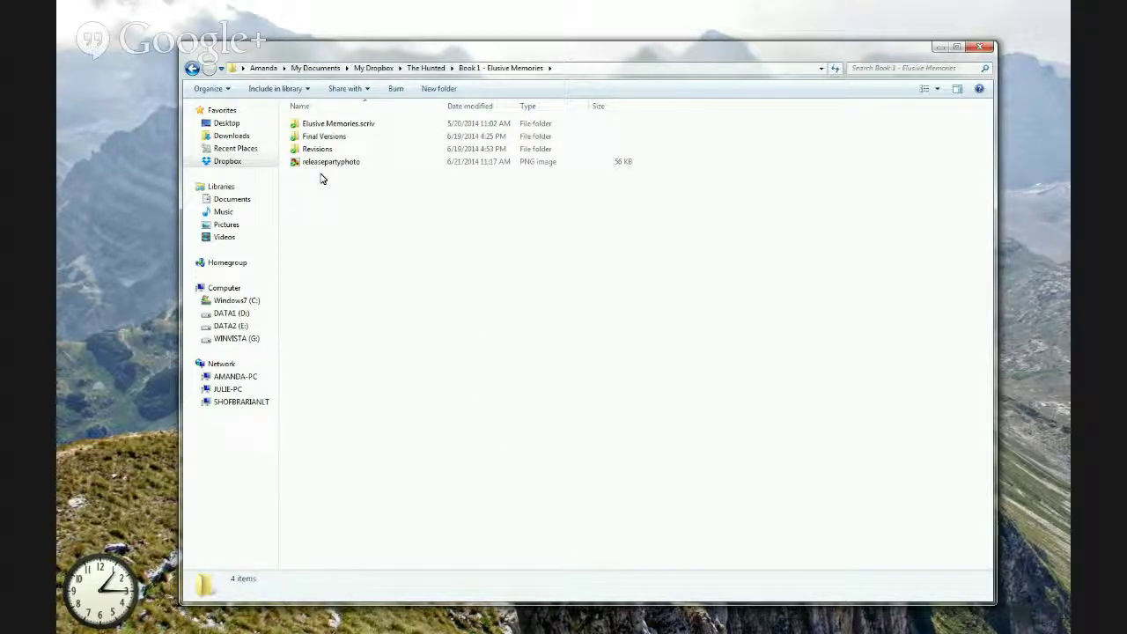
pyautogui.rightClick(470, 287)
pyautogui.moveTo(483, 296)
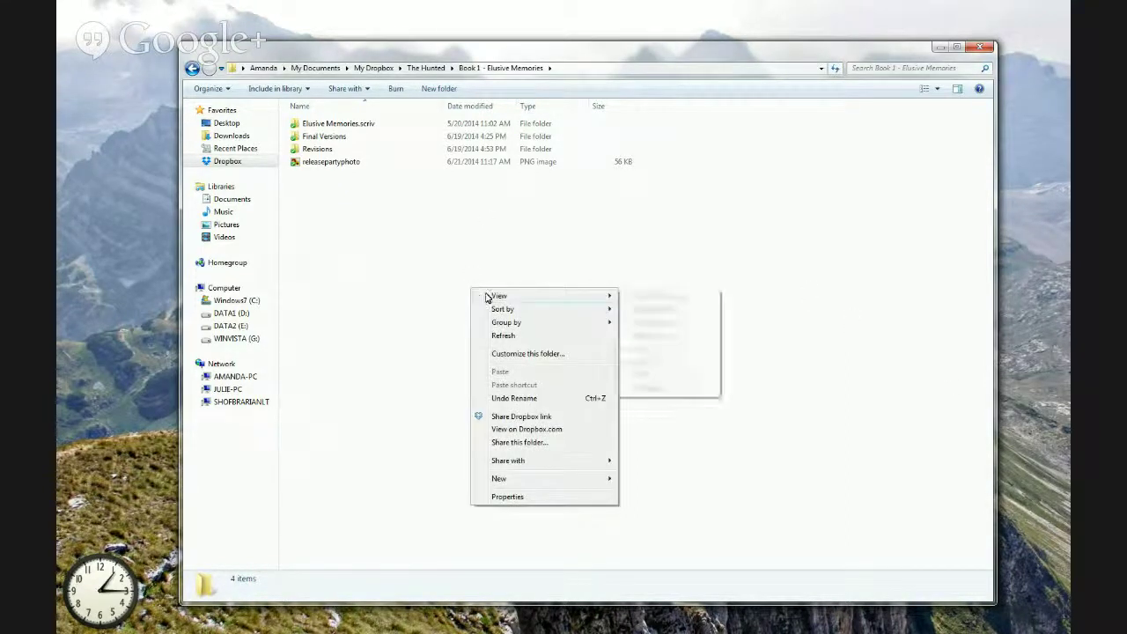
pyautogui.click(652, 297)
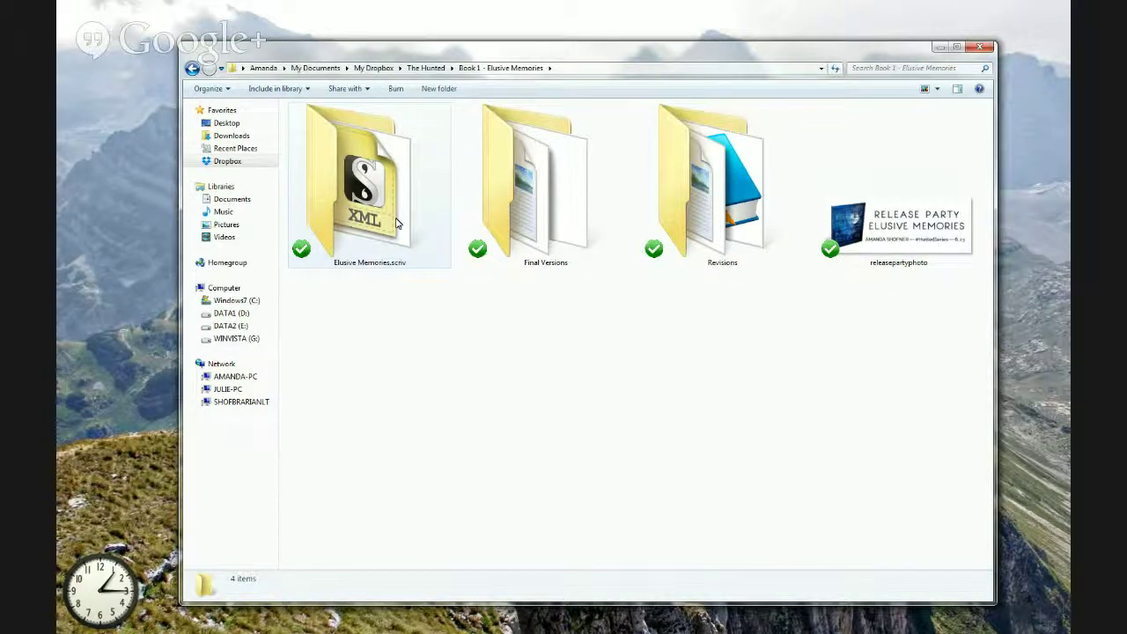
# Open the Final Versions folder of Elusive Memories and display its files as large icons.
pyautogui.moveTo(396, 223)
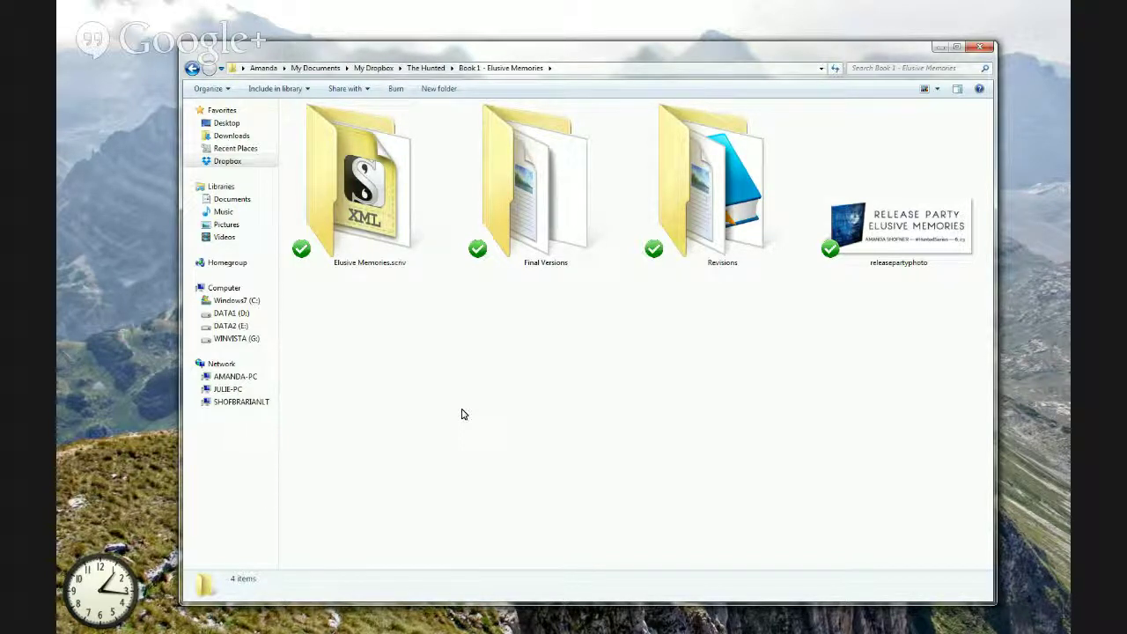
pyautogui.doubleClick(531, 250)
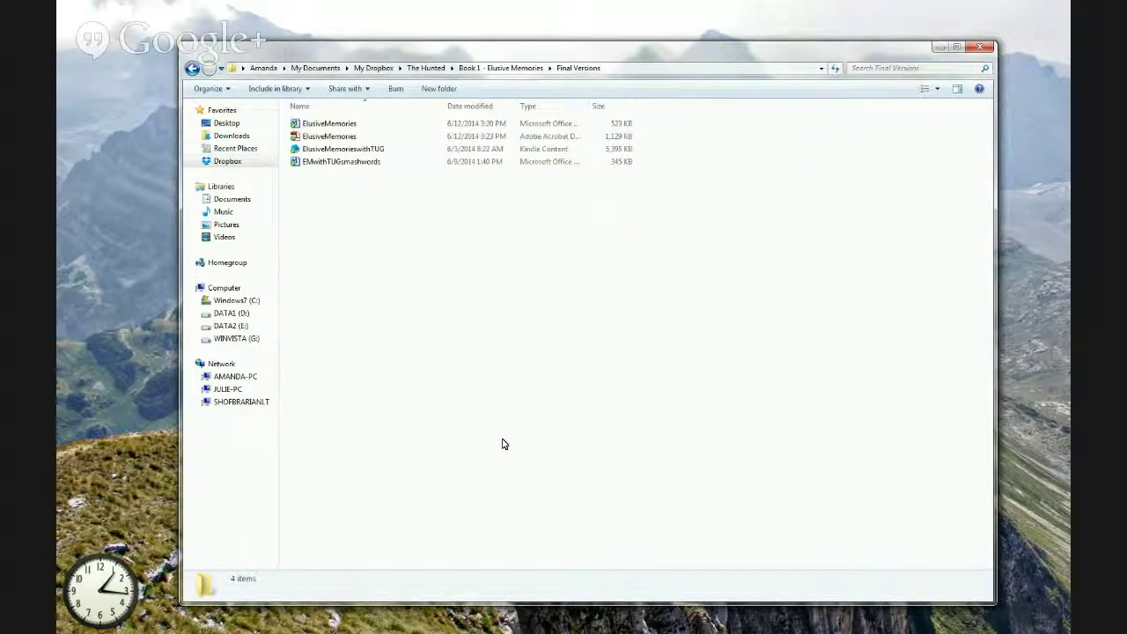
pyautogui.rightClick(501, 442)
pyautogui.moveTo(558, 240)
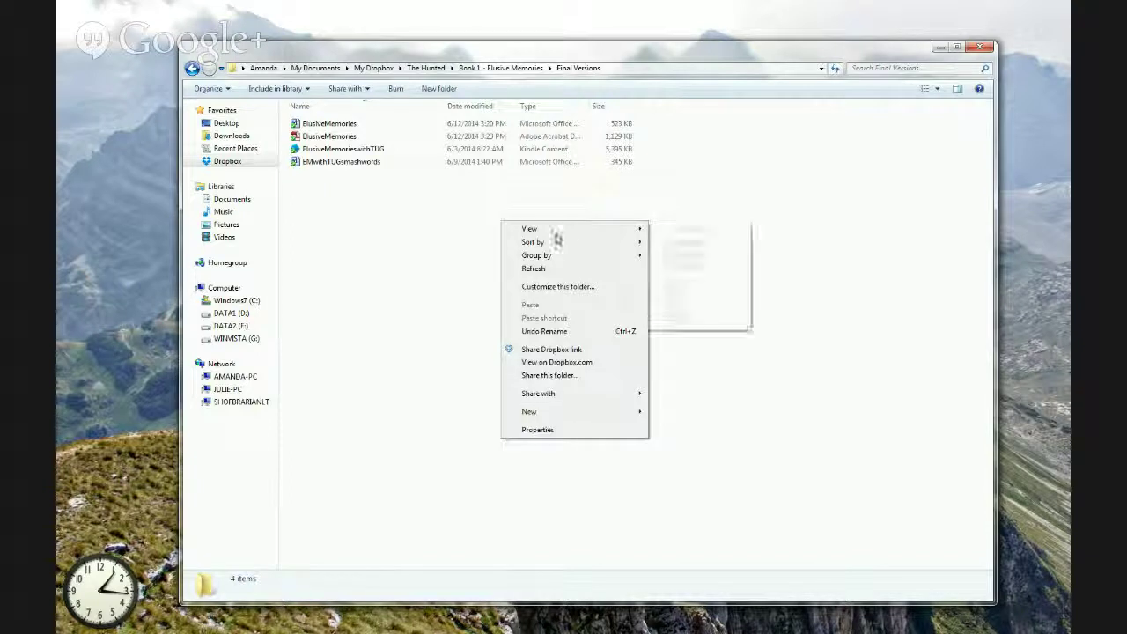
pyautogui.click(679, 242)
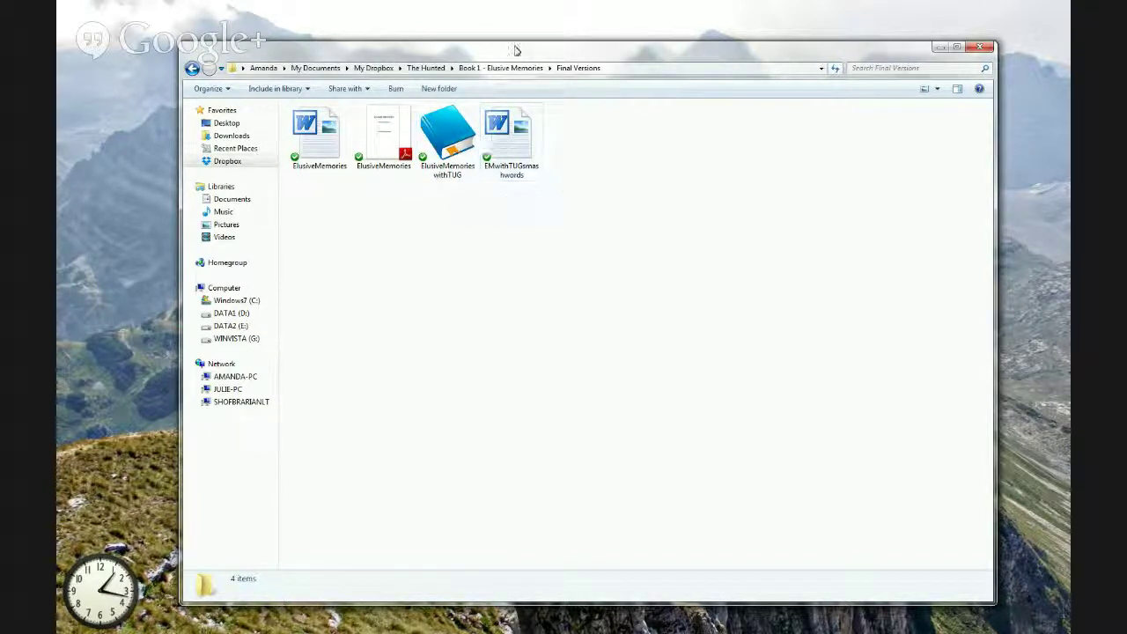
# Go back to Book 1 - Elusive Memories, open its Revisions folder and display the contents as large icons.
pyautogui.click(500, 68)
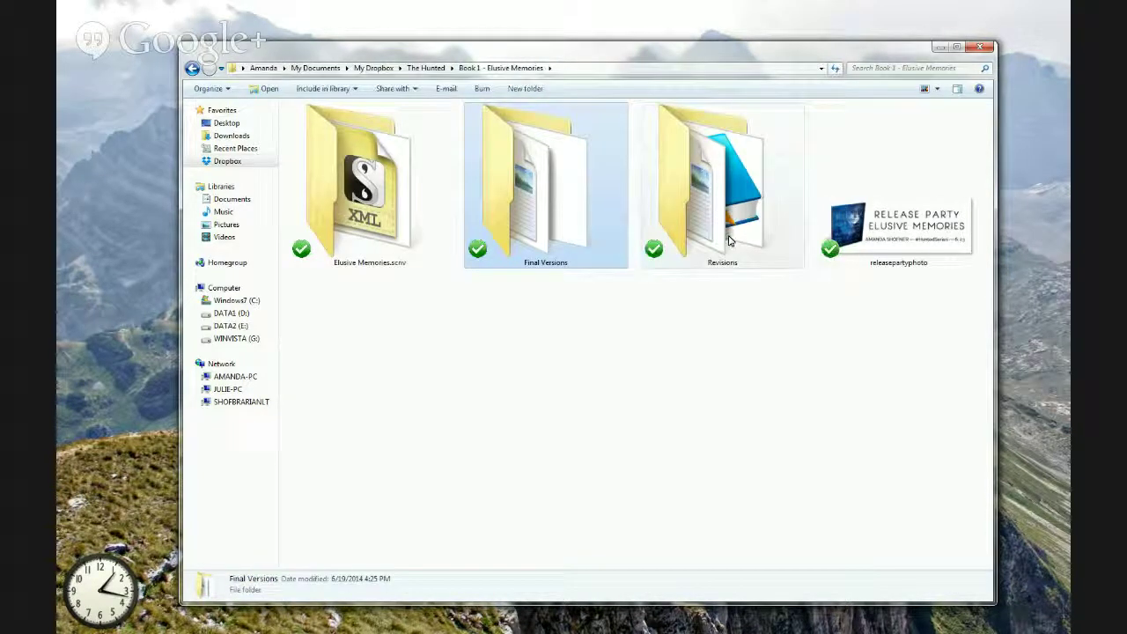
pyautogui.moveTo(729, 241)
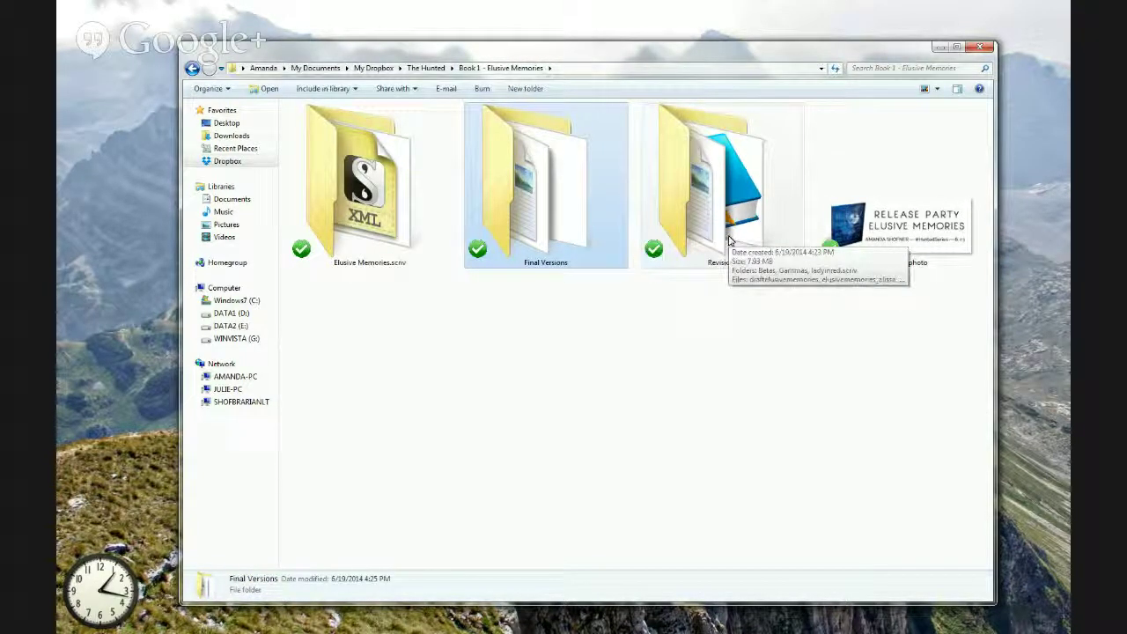
pyautogui.doubleClick(729, 241)
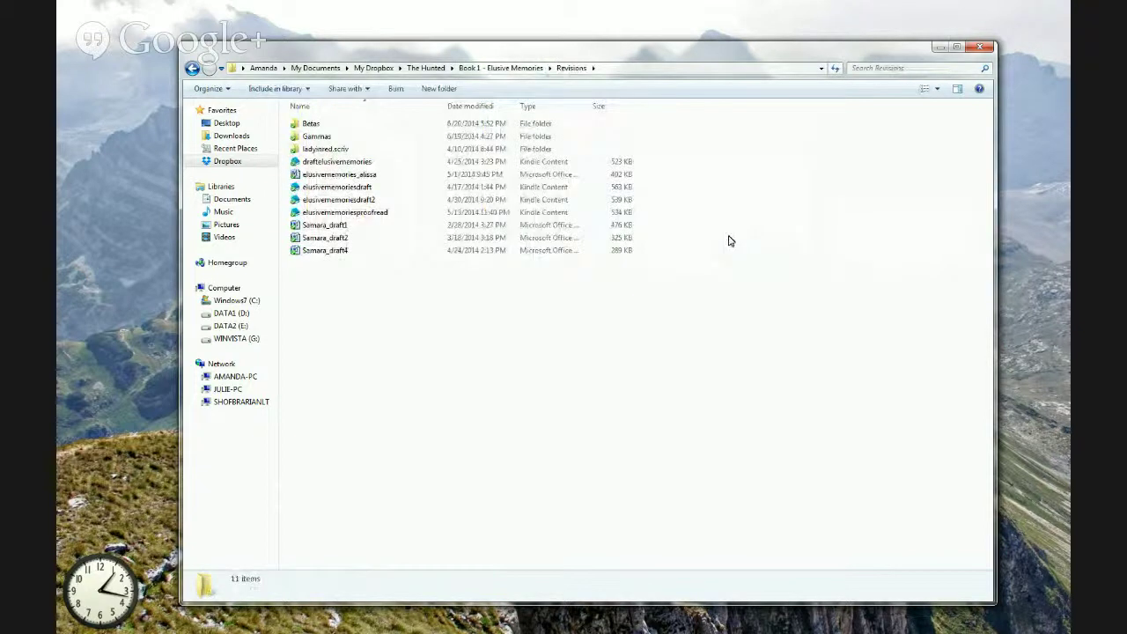
pyautogui.rightClick(694, 393)
pyautogui.moveTo(699, 398)
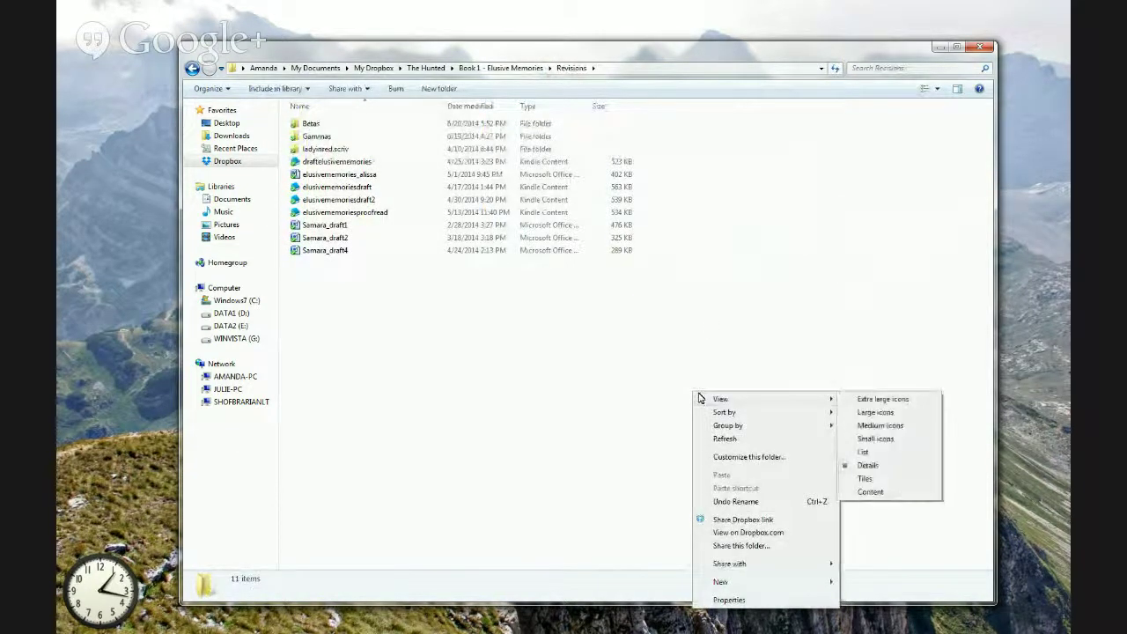
pyautogui.click(879, 412)
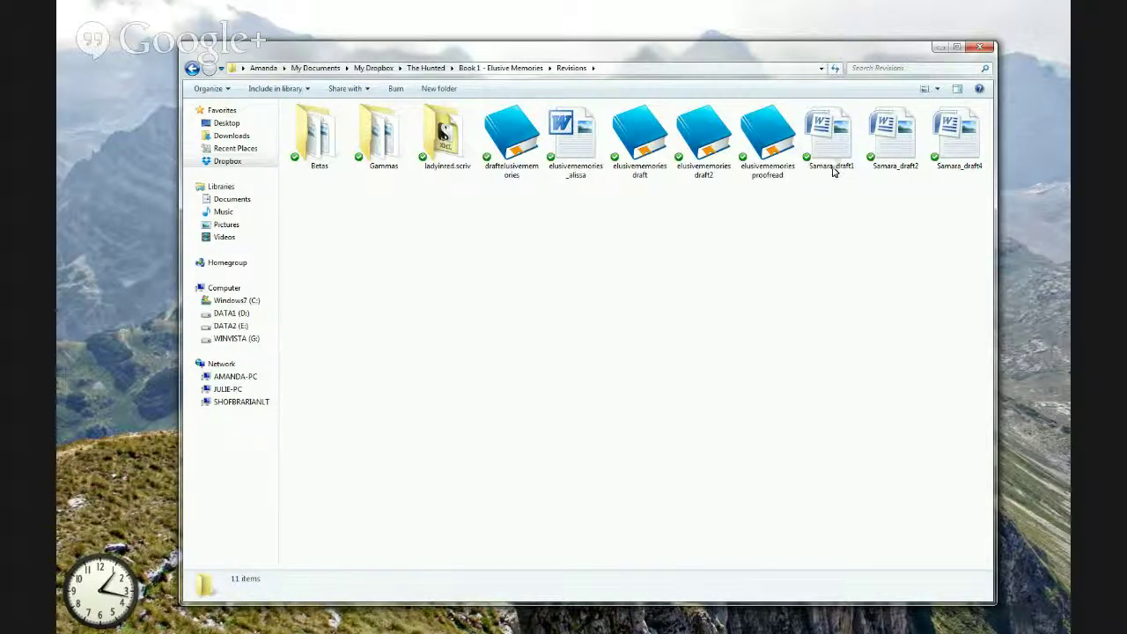
# Open the Betas folder inside Revisions and display the beta reader drafts as large icons.
pyautogui.moveTo(833, 172)
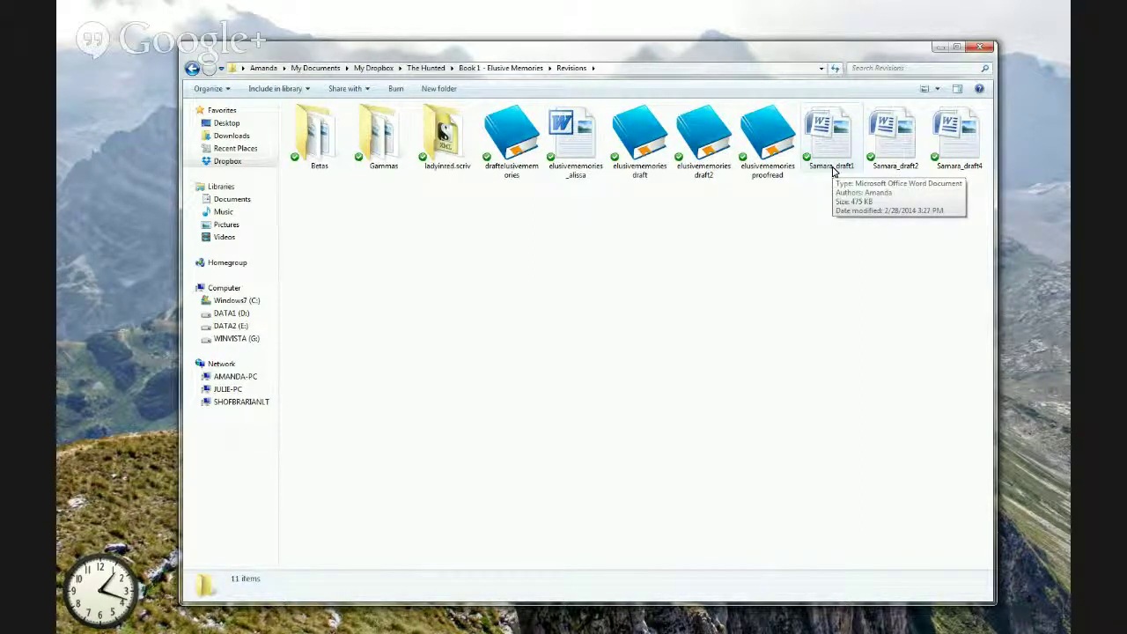
pyautogui.click(317, 158)
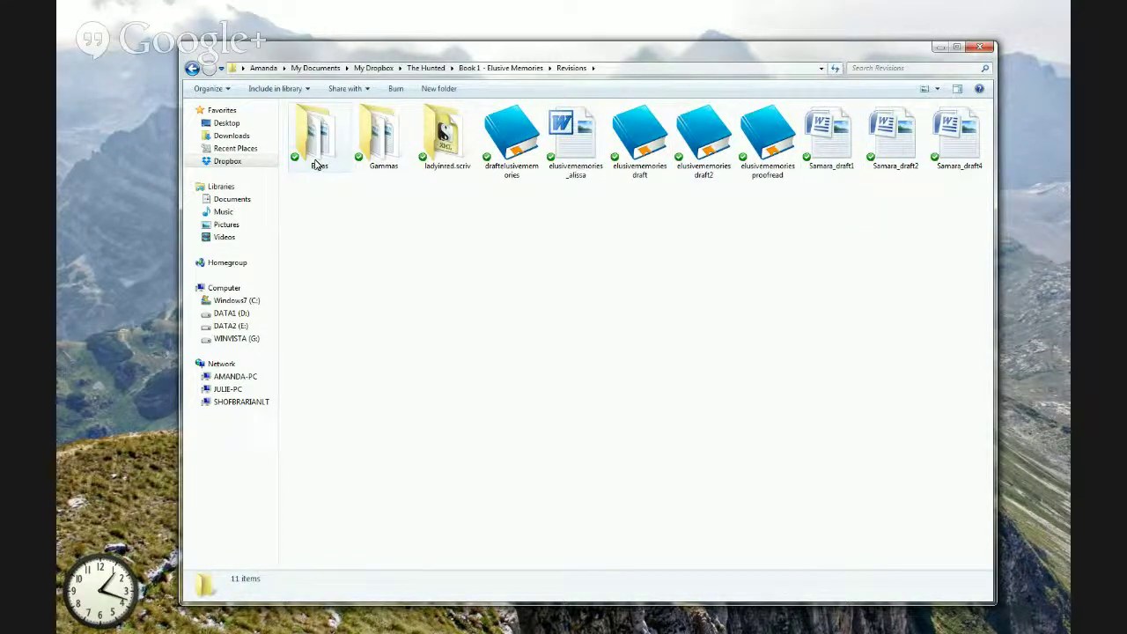
pyautogui.rightClick(416, 380)
pyautogui.moveTo(443, 384)
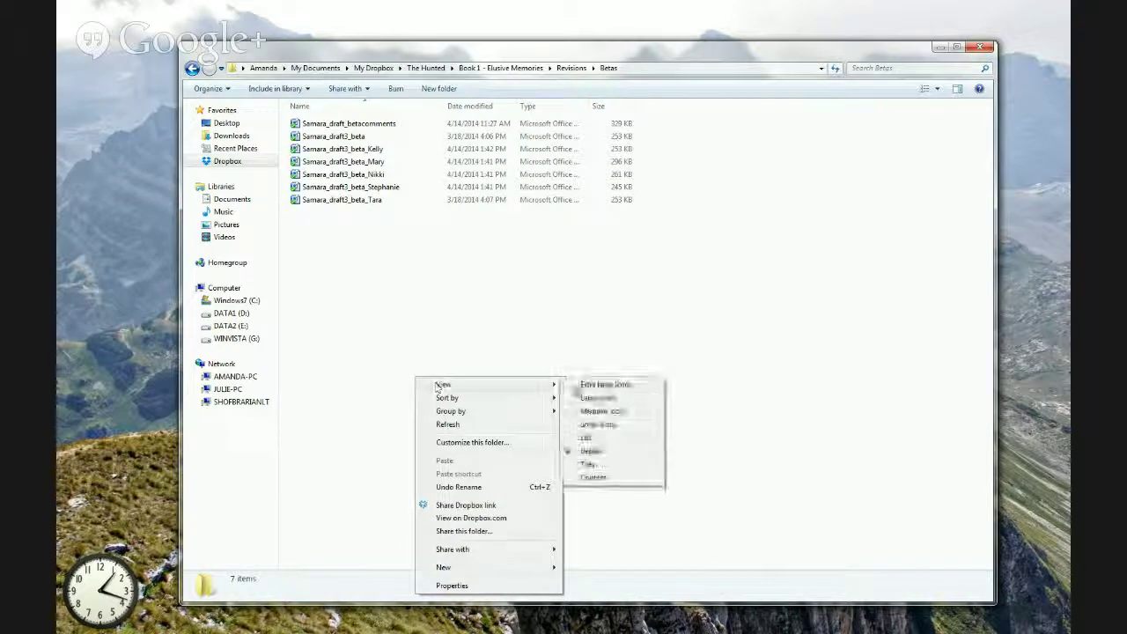
pyautogui.click(598, 409)
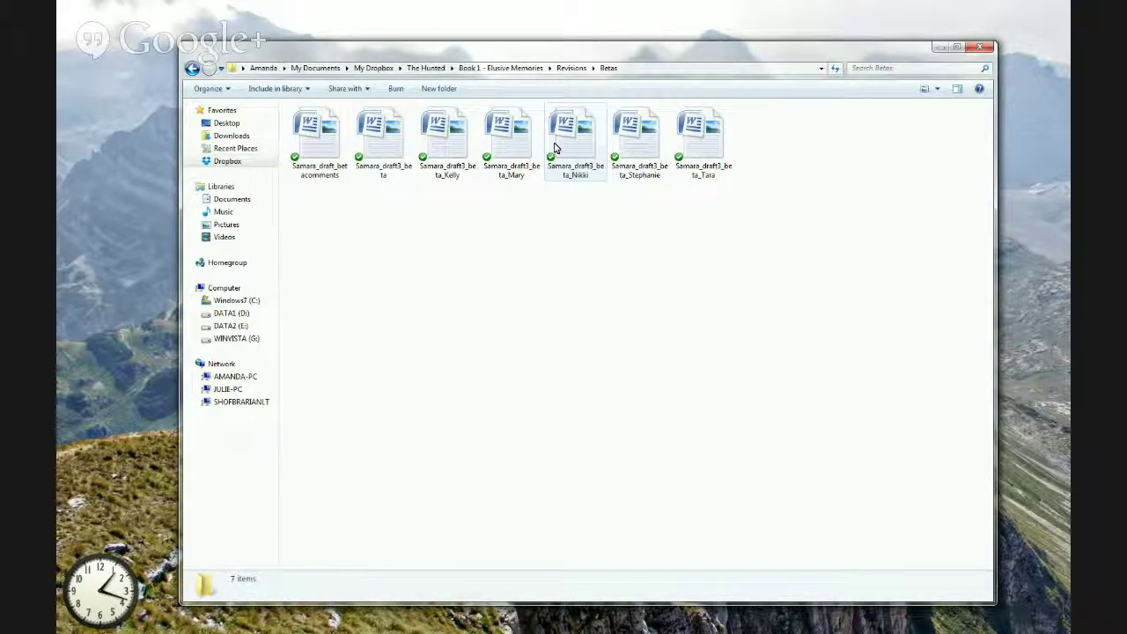
pyautogui.moveTo(446, 175)
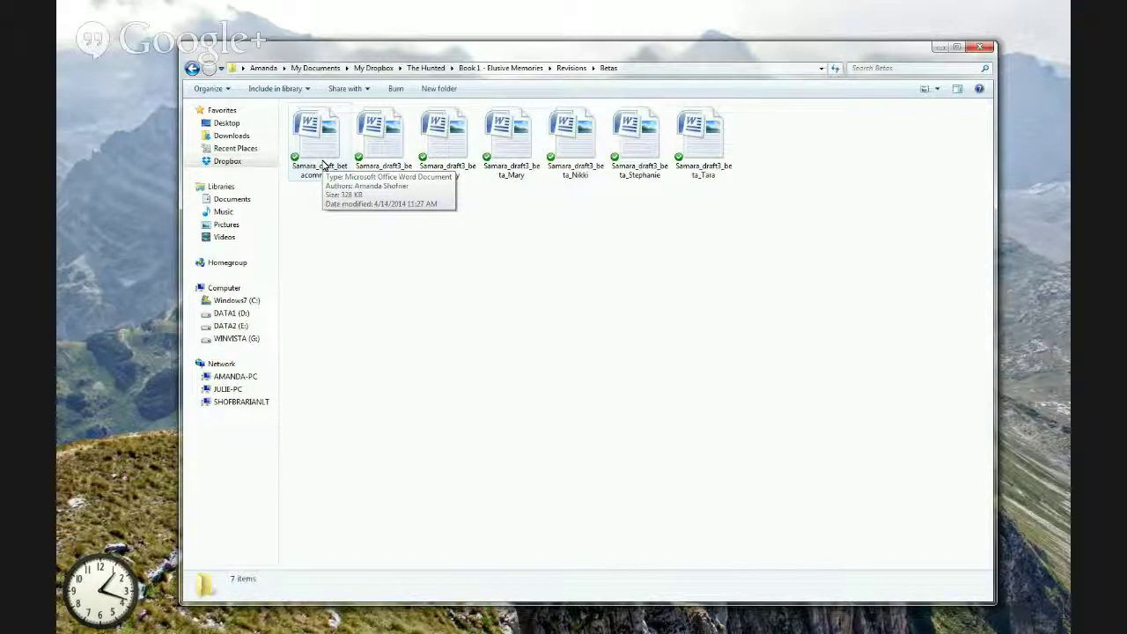
# Go back up to My Dropbox, open the PNR-UF series folder and display its contents as large icons.
pyautogui.click(495, 76)
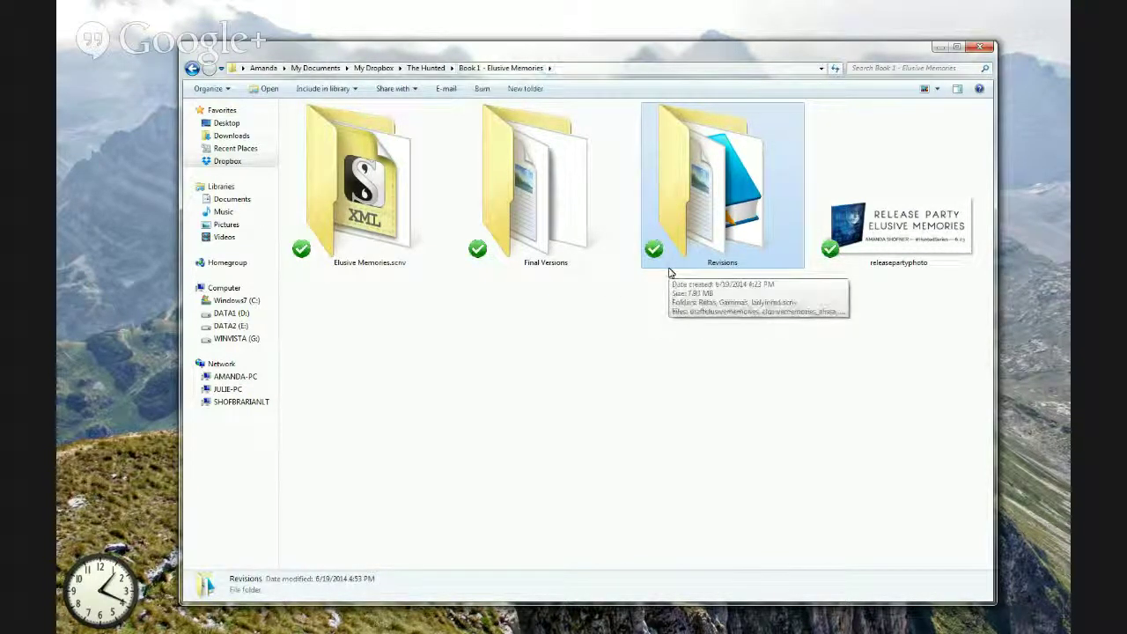
pyautogui.click(379, 69)
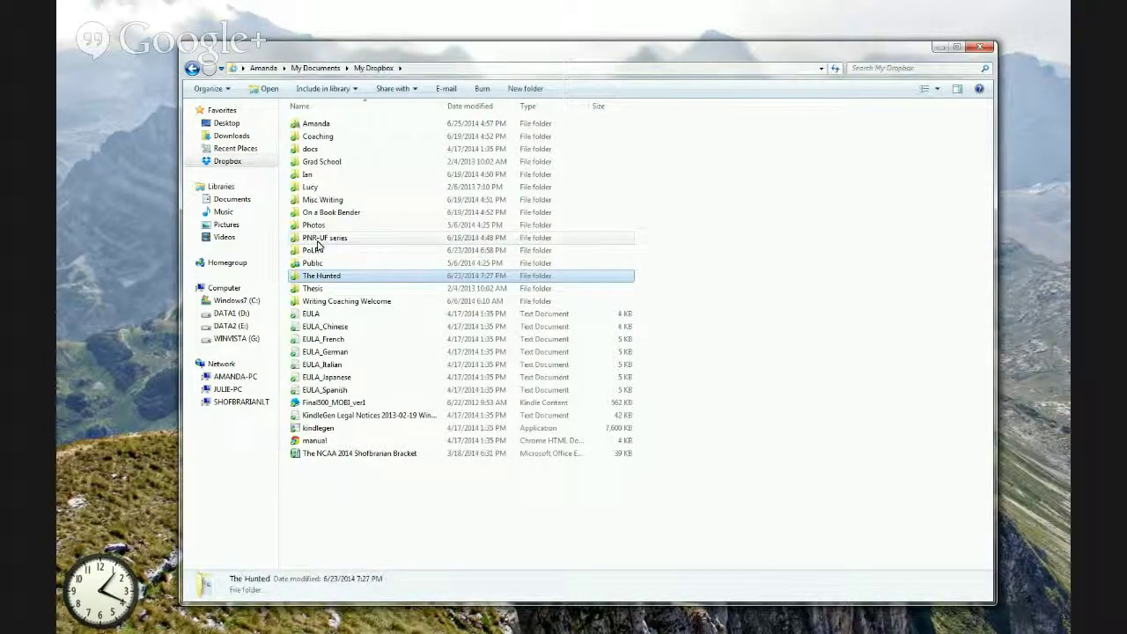
pyautogui.click(318, 241)
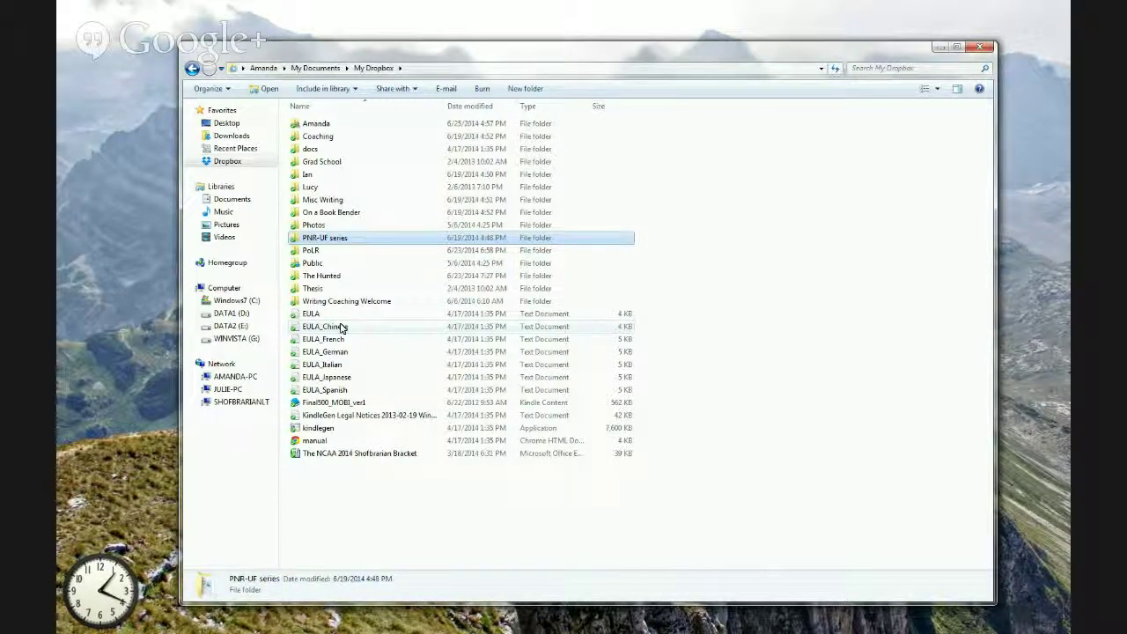
pyautogui.doubleClick(343, 240)
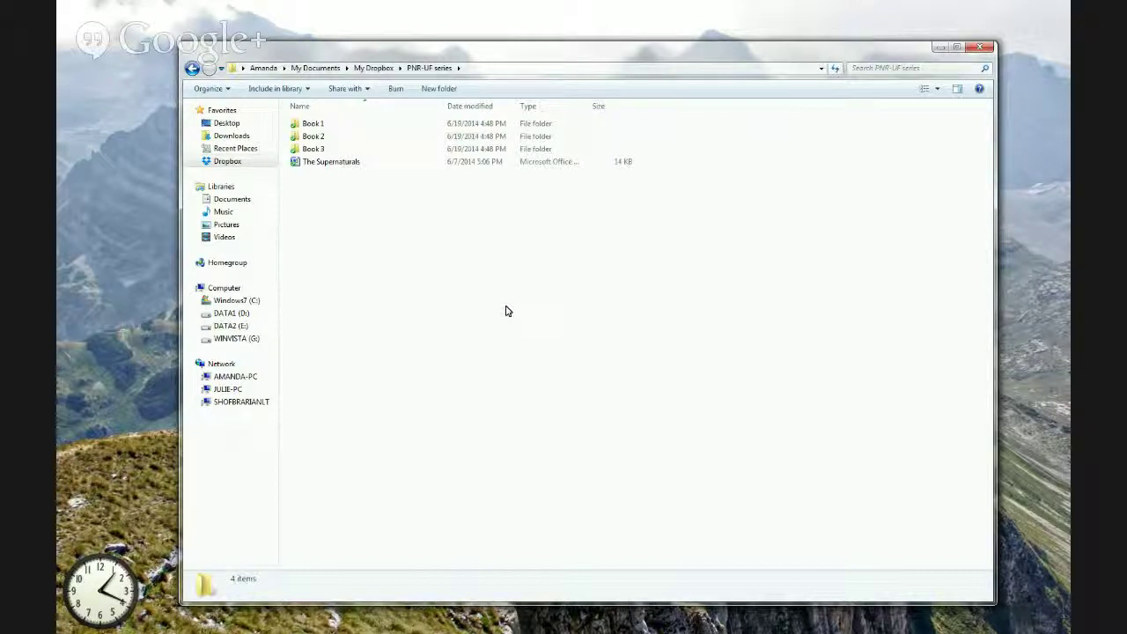
pyautogui.rightClick(506, 308)
pyautogui.moveTo(524, 315)
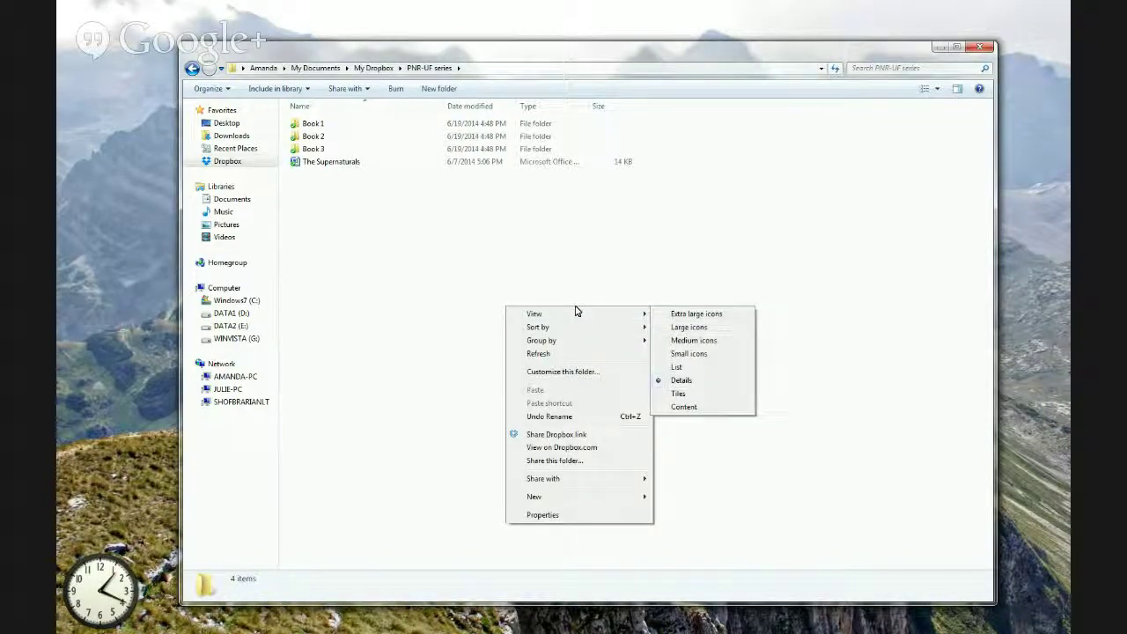
pyautogui.click(709, 328)
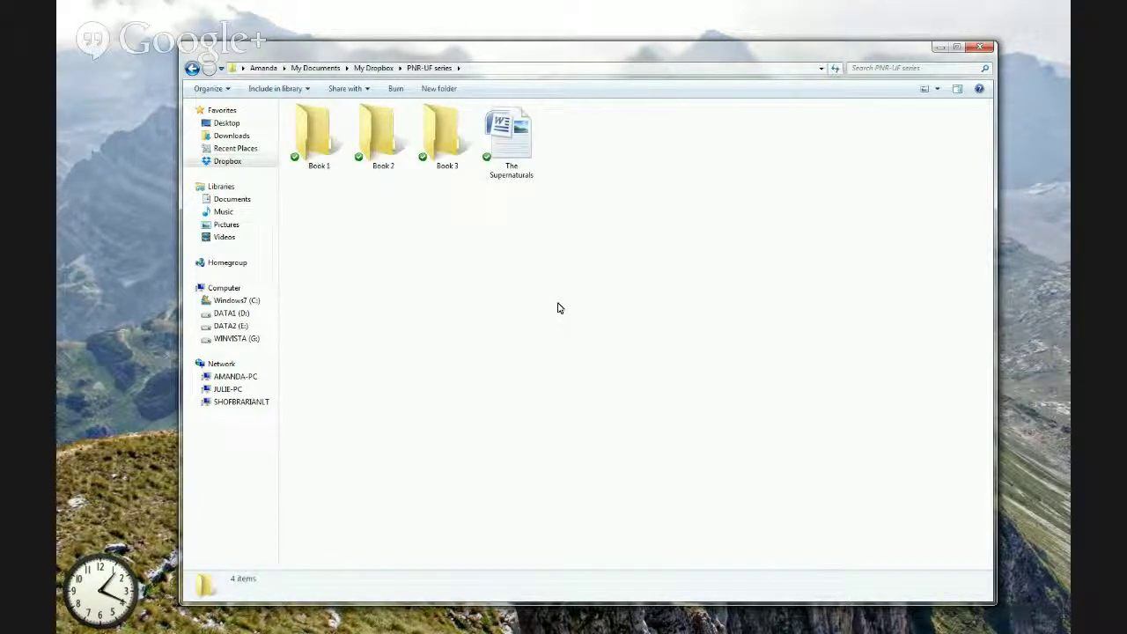
# Rename the Book 1 folder in PNR-UF series as "Book 1 - The Title".
pyautogui.rightClick(314, 171)
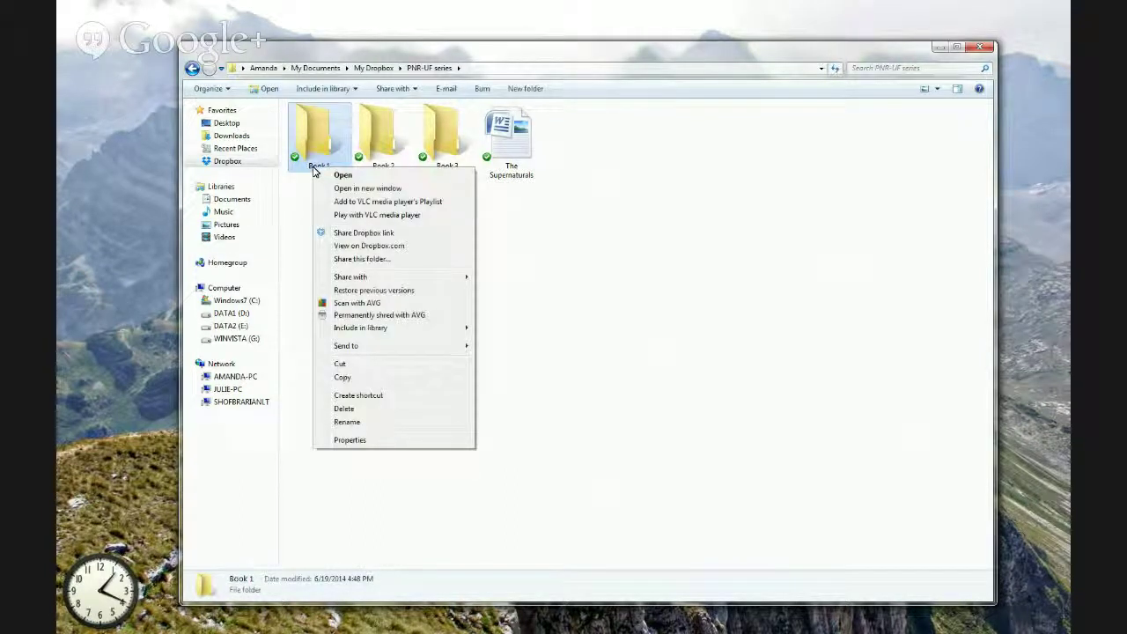
pyautogui.click(352, 423)
pyautogui.press('End')
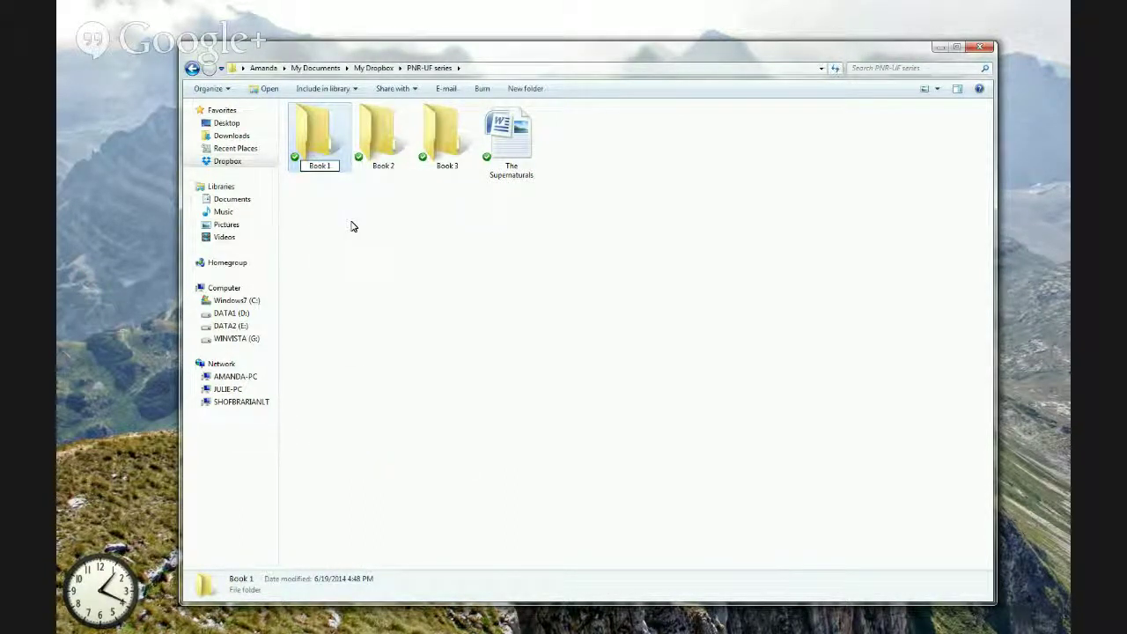
pyautogui.write('- II')
pyautogui.write('e Title')
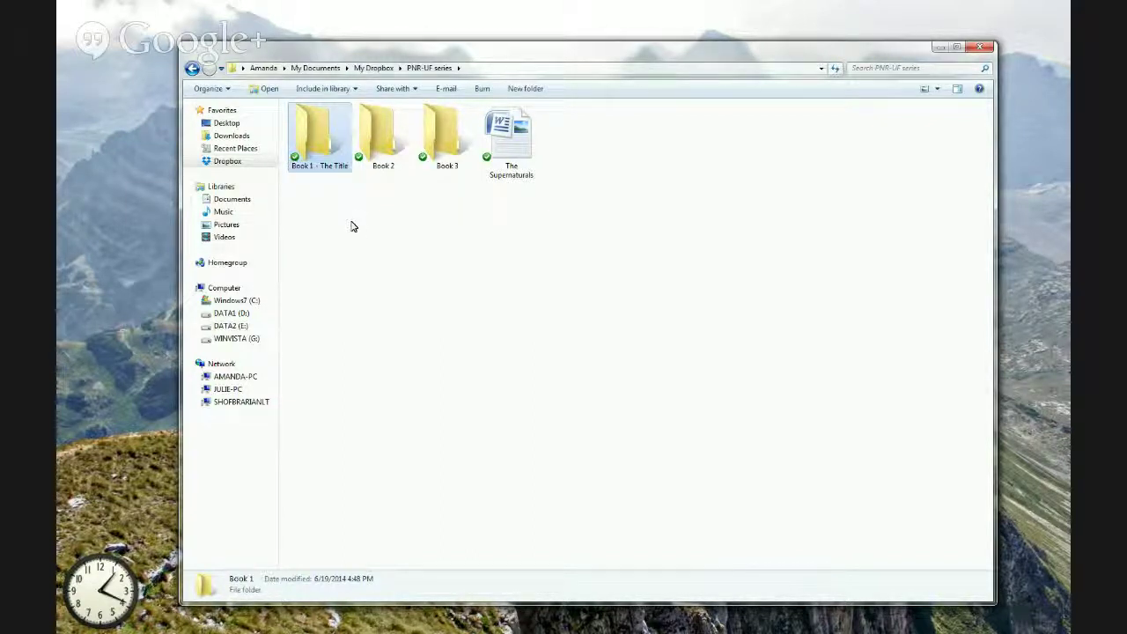
pyautogui.press('Return')
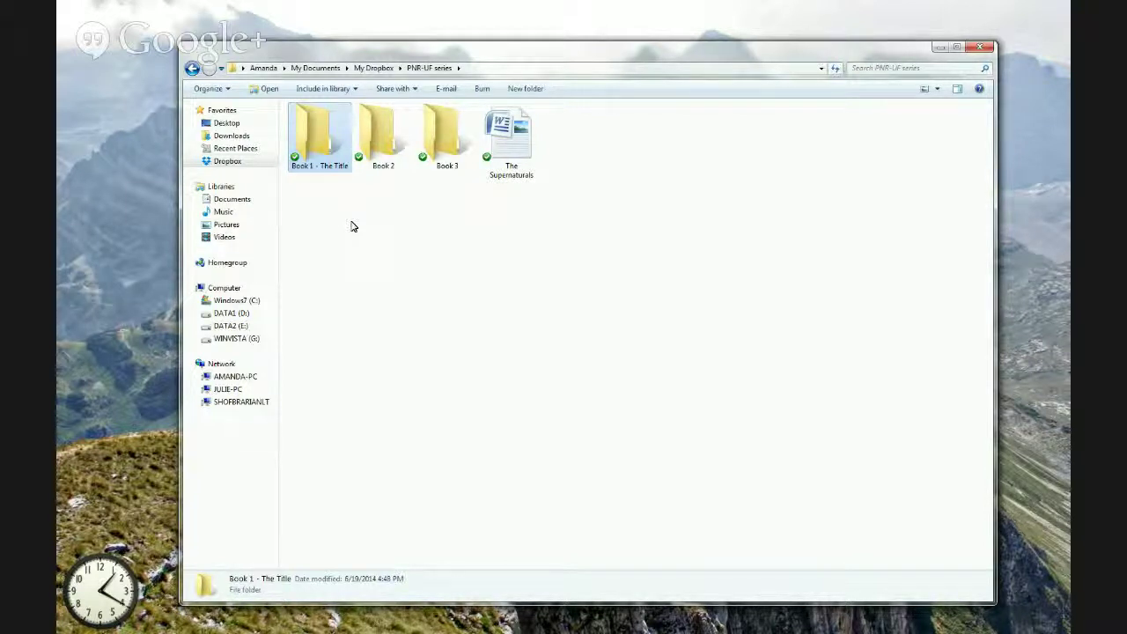
# Look inside the Book 1 - The Title folder, then return to My Dropbox.
pyautogui.doubleClick(309, 137)
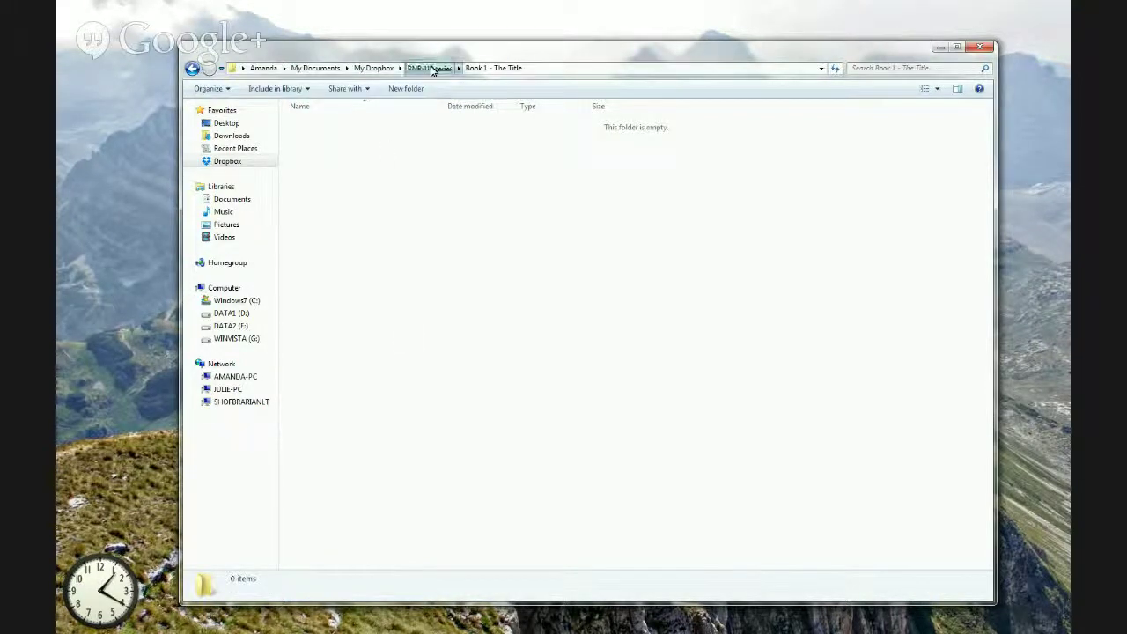
pyautogui.click(431, 69)
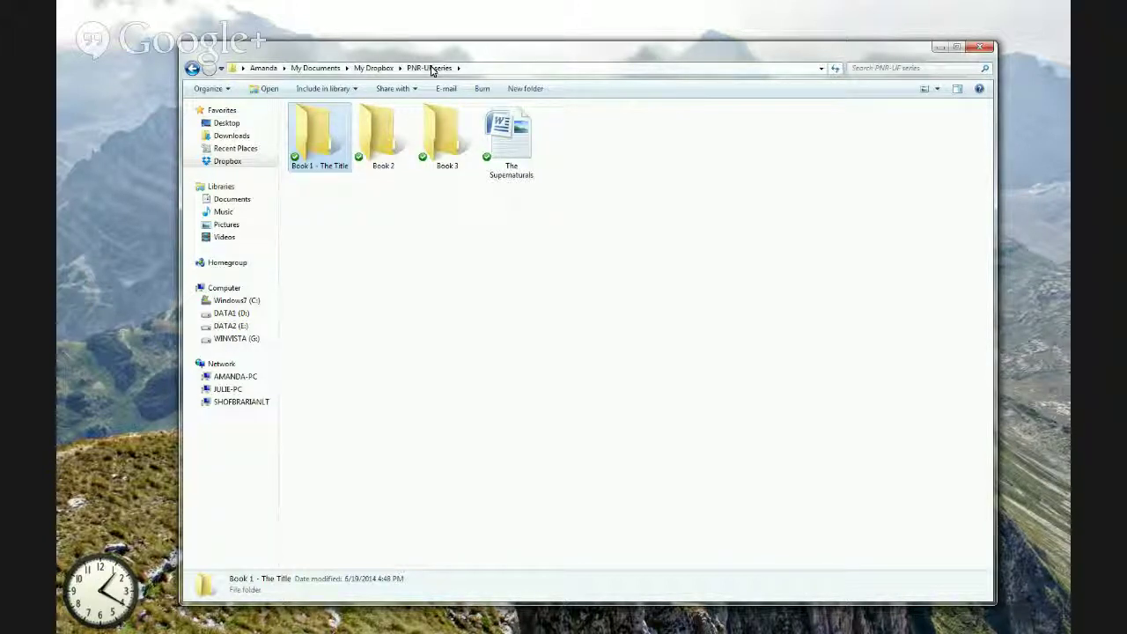
pyautogui.click(377, 69)
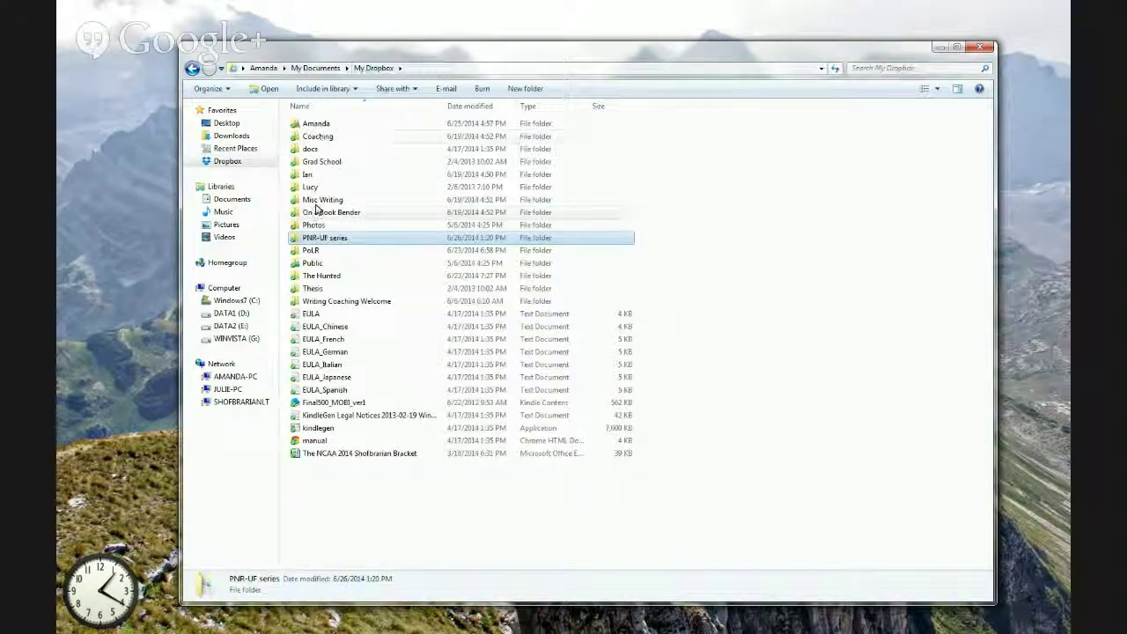
# Open the Final Versions folder of Book 1 - Elusive Memories in The Hunted.
pyautogui.click(313, 277)
pyautogui.doubleClick(313, 279)
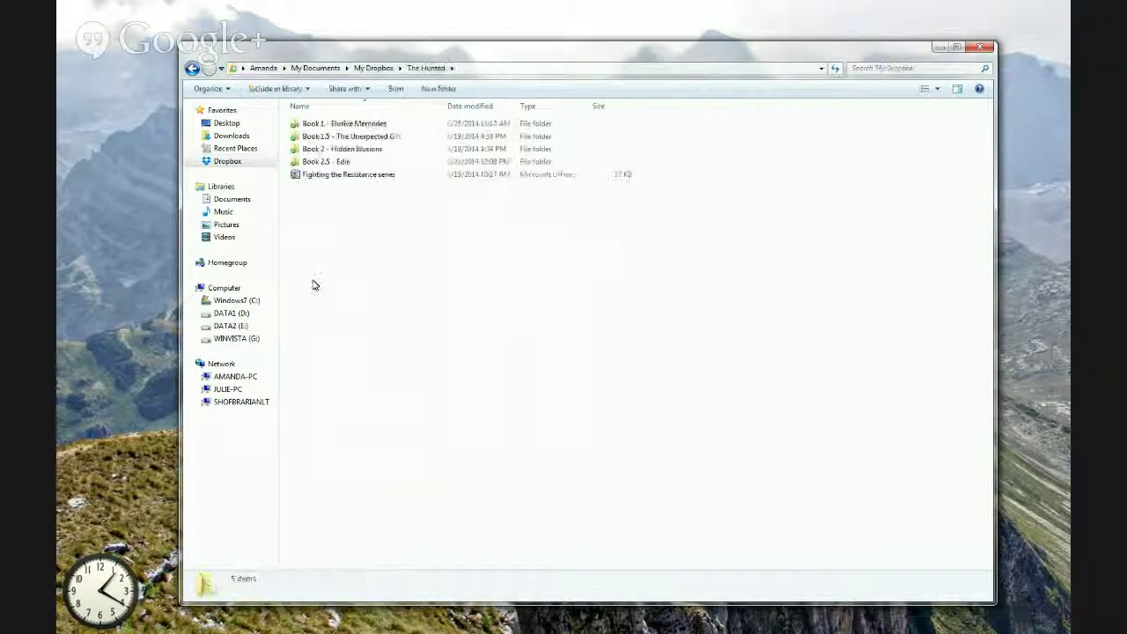
pyautogui.doubleClick(339, 125)
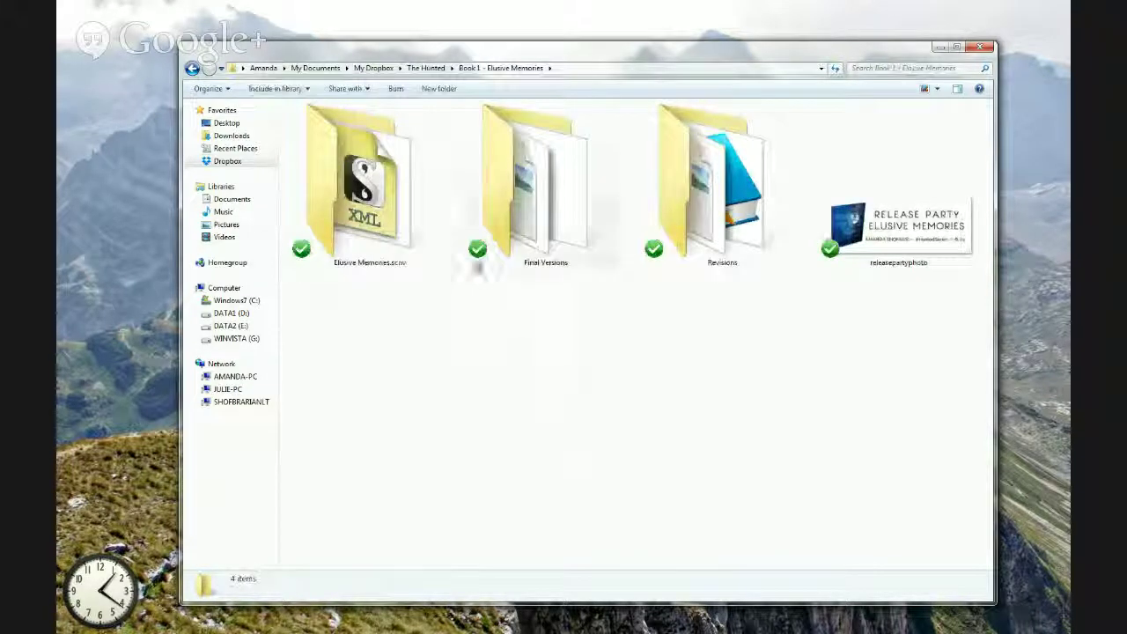
pyautogui.click(476, 265)
pyautogui.doubleClick(476, 266)
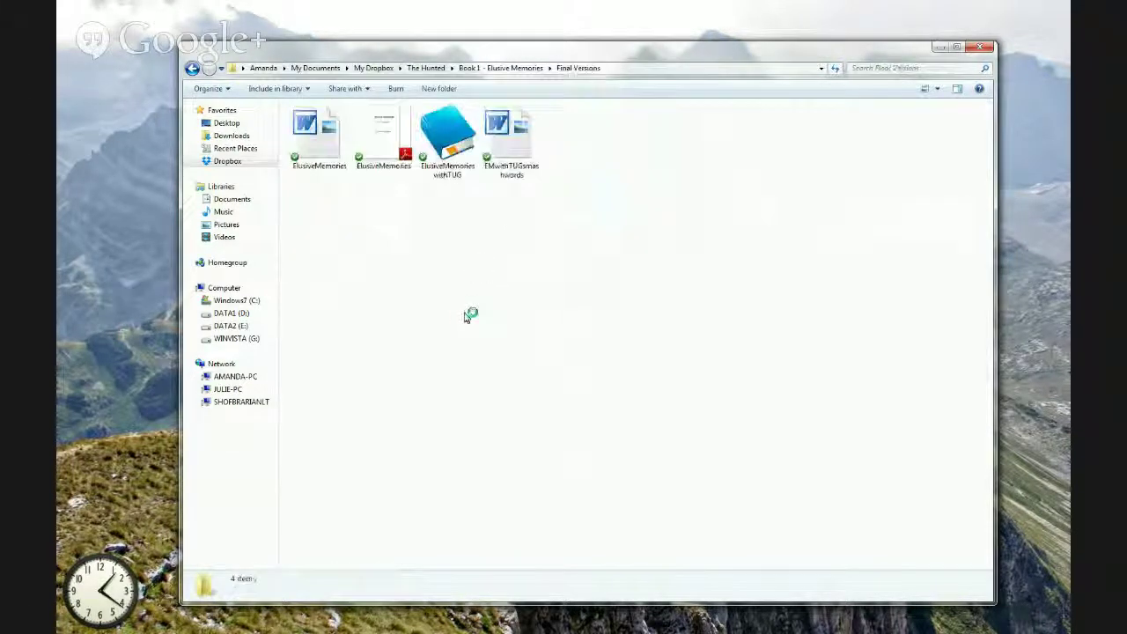